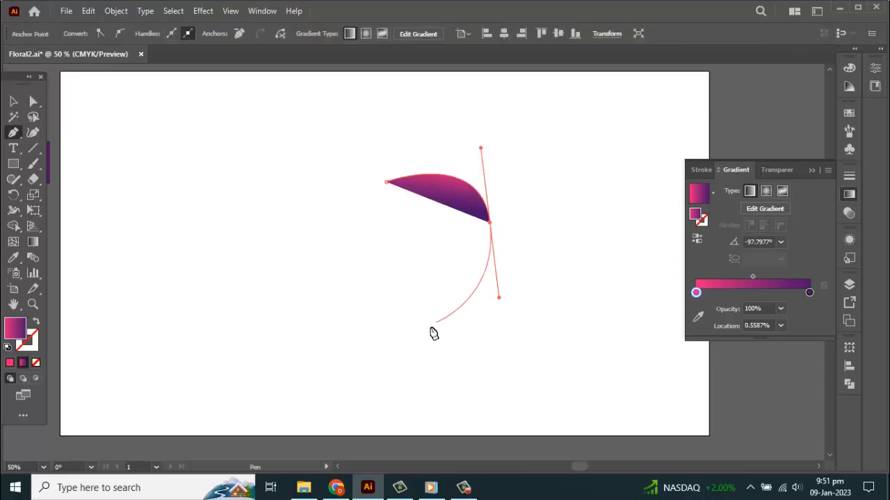
Undo the last pen curve and redraw the path as a half-heart with two curved segments ending at a bottom tip
key("ctrl+z")
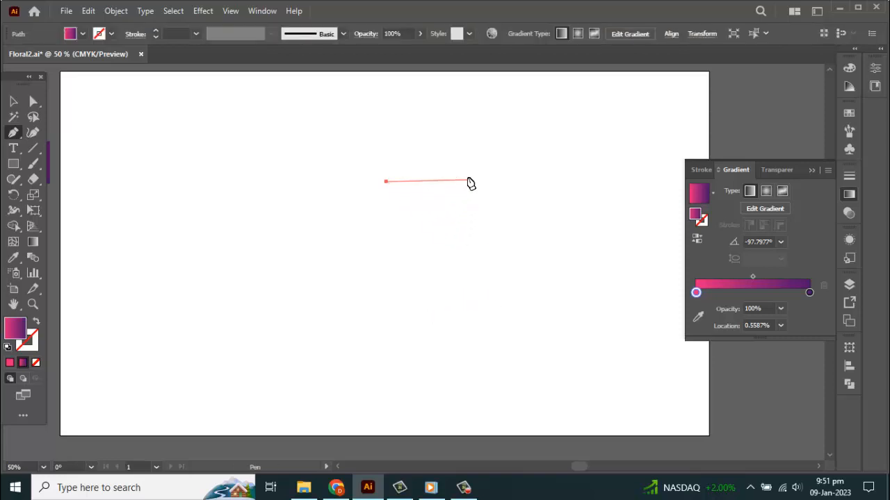
left_click_drag(470, 159, 526, 168)
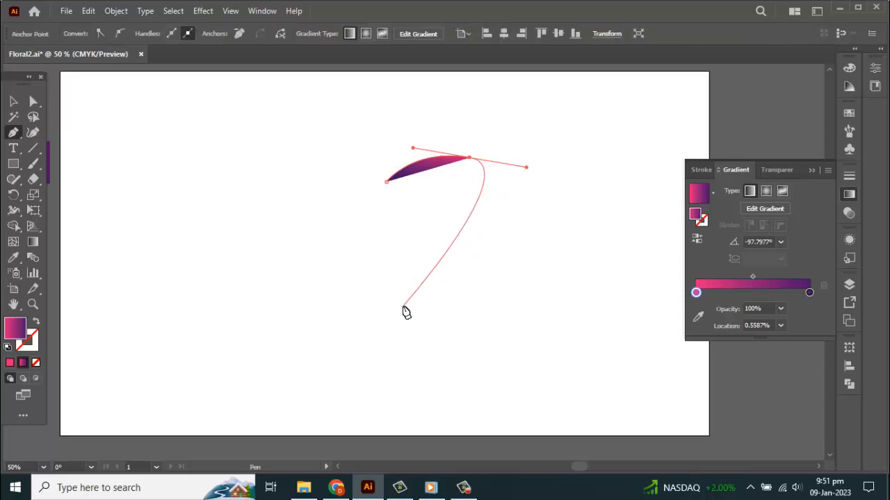
left_click_drag(399, 310, 318, 322)
key("v")
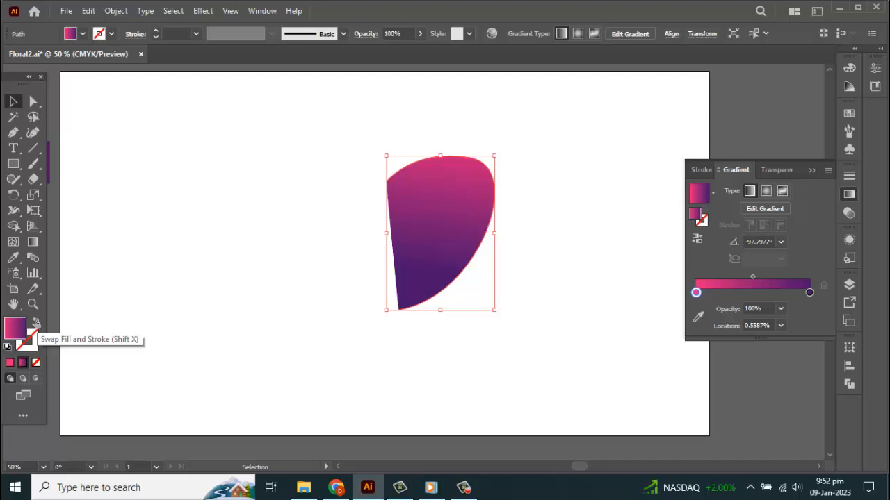
Refine the half-heart by moving its upper-left anchor inward and adjusting the curve handles of the top and bottom anchors
scroll(507, 210, "up", 1)
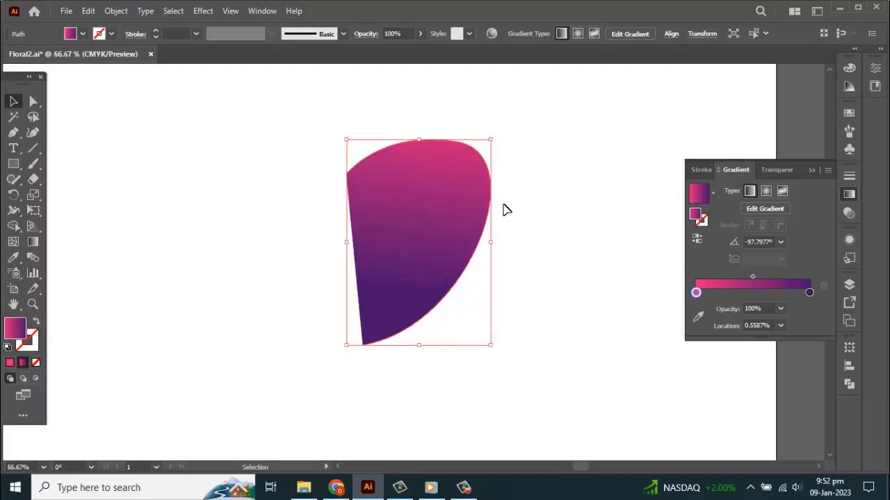
key("a")
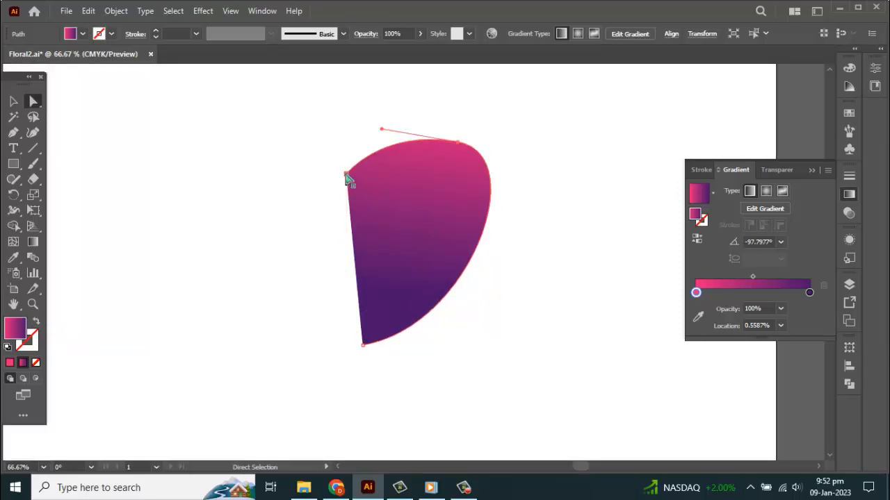
left_click_drag(348, 180, 358, 176)
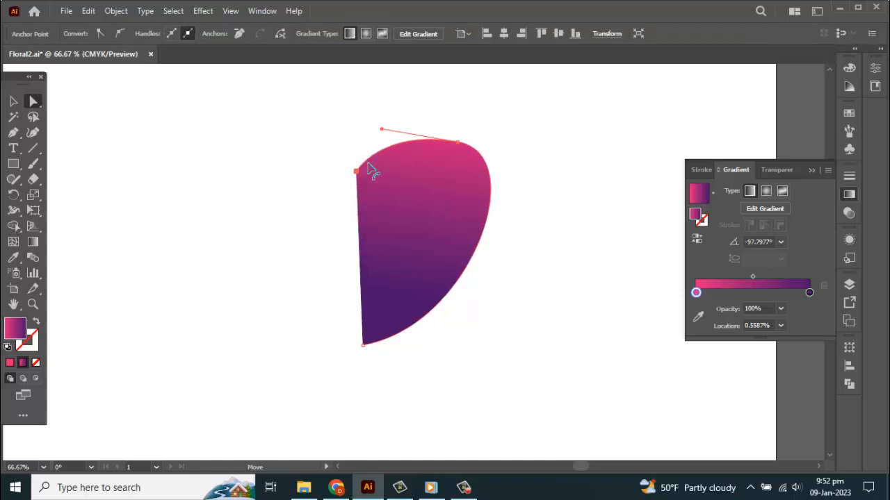
left_click_drag(382, 129, 394, 113)
left_click(362, 344)
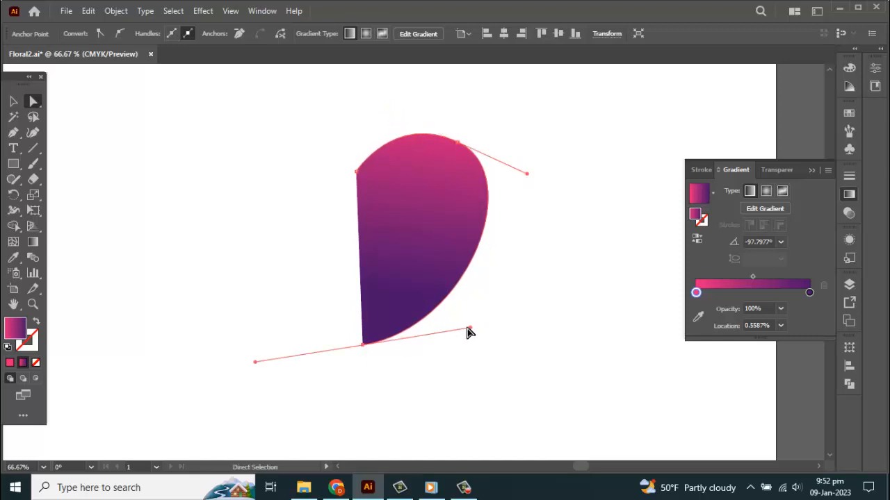
left_click_drag(471, 333, 464, 324)
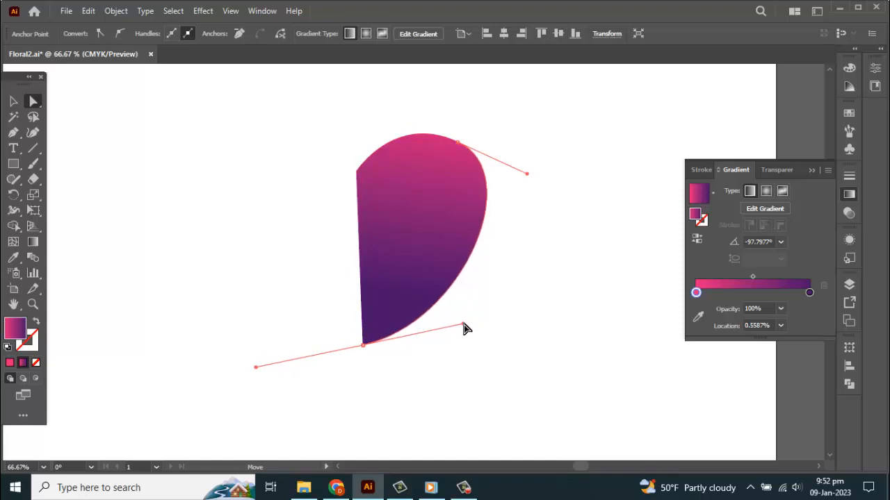
left_click(357, 174)
left_click_drag(359, 177, 362, 179)
left_click_drag(393, 113, 400, 115)
key("v")
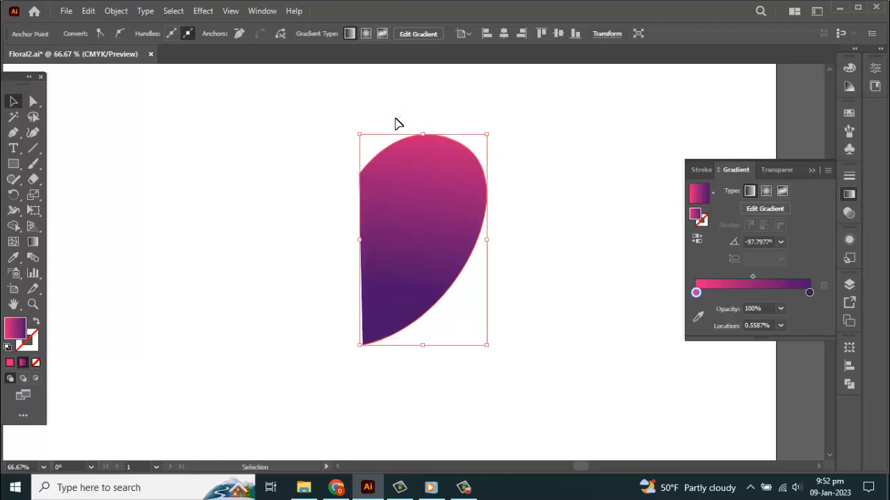
Reflect a copy of the half-heart across the vertical axis and place it against the original's straight edge
left_click_drag(511, 278, 434, 222)
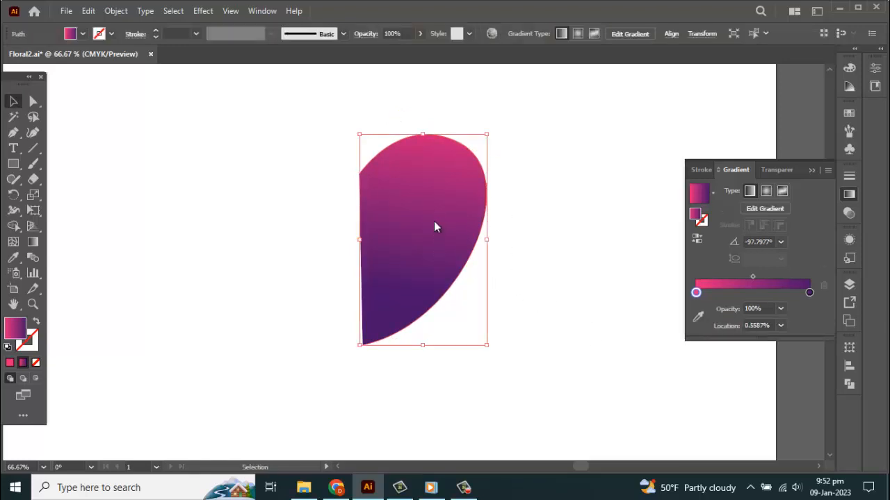
right_click(434, 222)
mouse_move(490, 402)
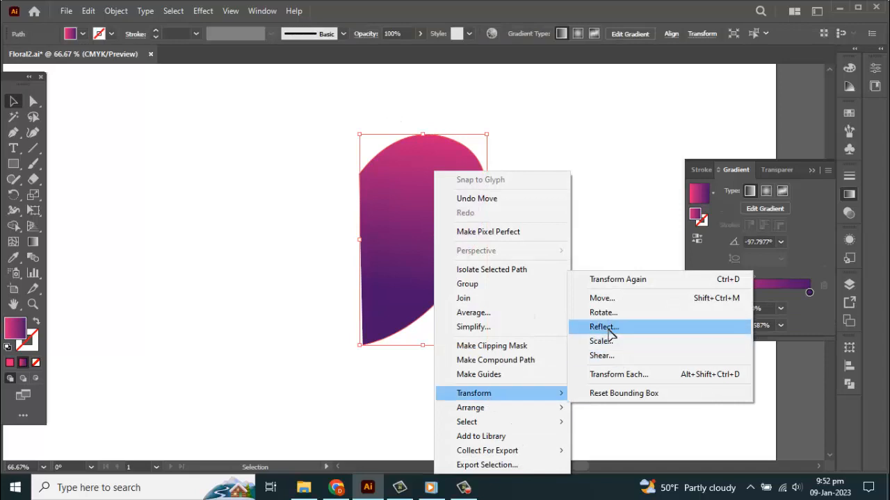
left_click(607, 331)
left_click(129, 321)
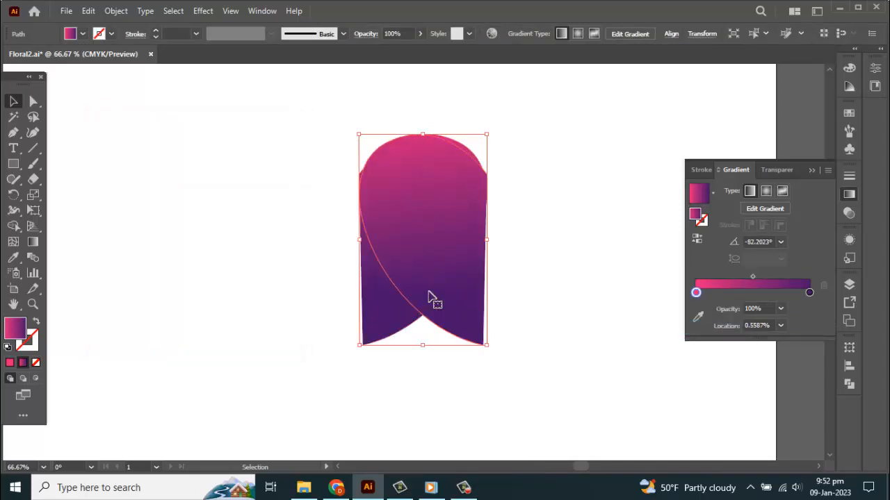
left_click_drag(433, 302, 312, 294)
scroll(369, 151, "up", 4)
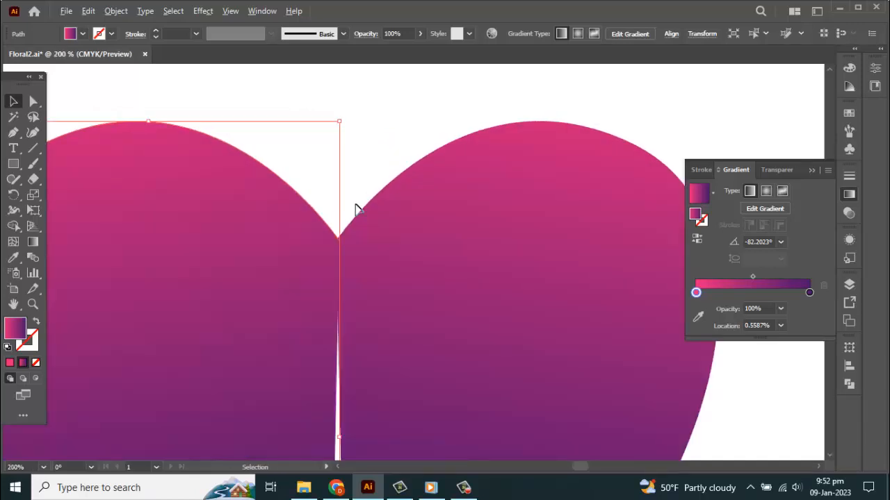
left_click_drag(317, 263, 304, 265)
Average the two halves' anchors at the top notch on both axes and join them
key("a")
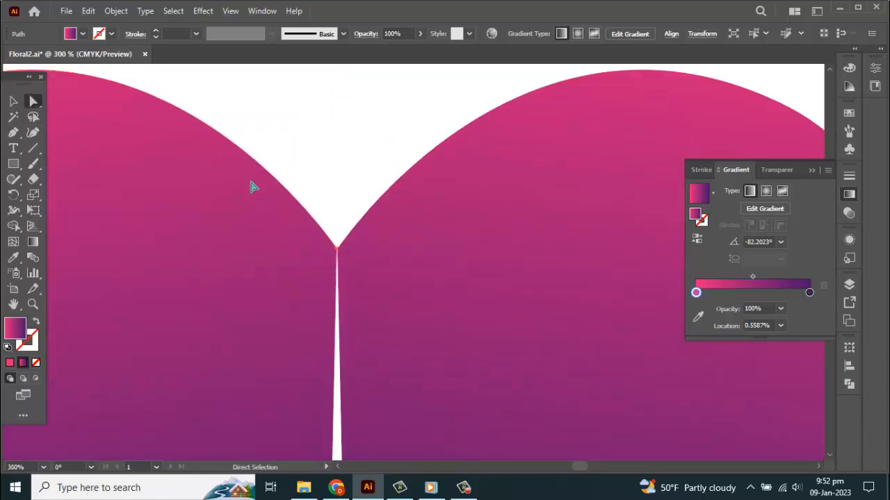
left_click_drag(384, 303, 384, 302)
right_click(347, 248)
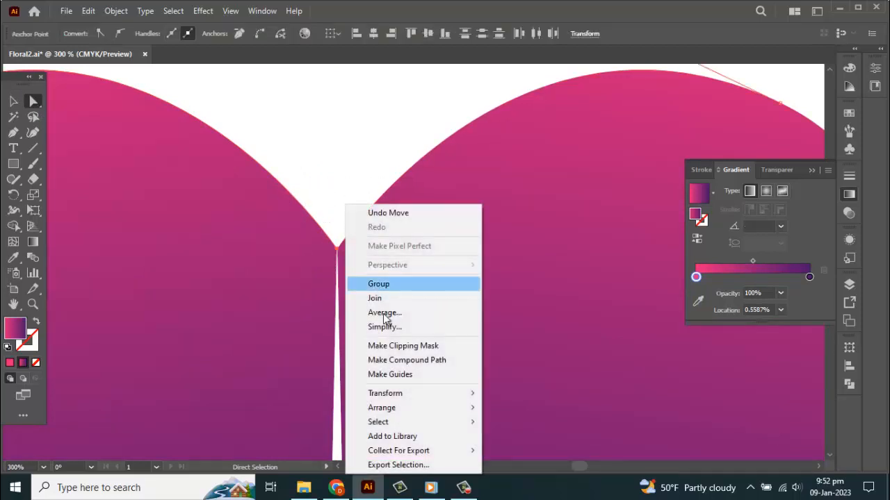
left_click(384, 313)
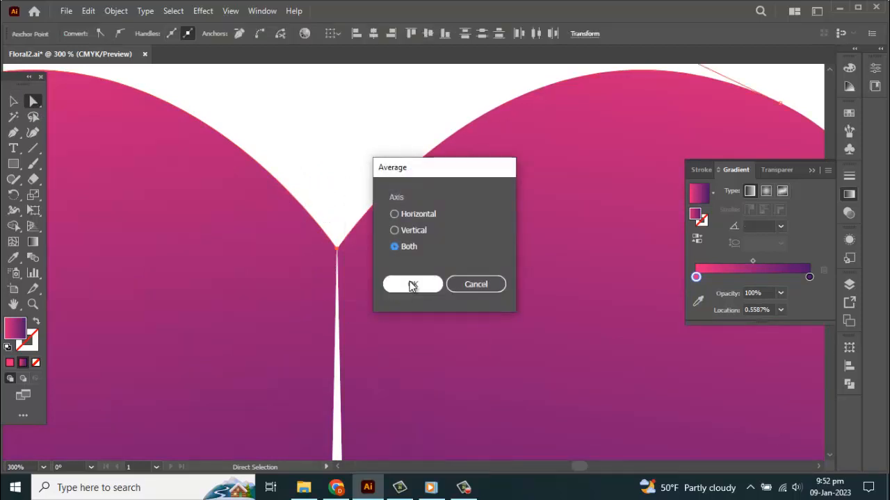
left_click(414, 286)
right_click(393, 276)
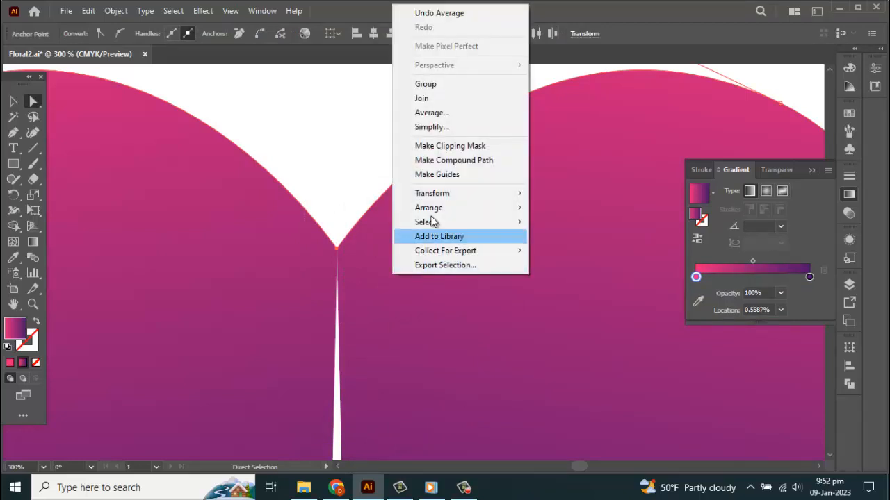
left_click(421, 99)
Average the two anchors at the heart's bottom tip on both axes and join them
scroll(334, 222, "down", 4)
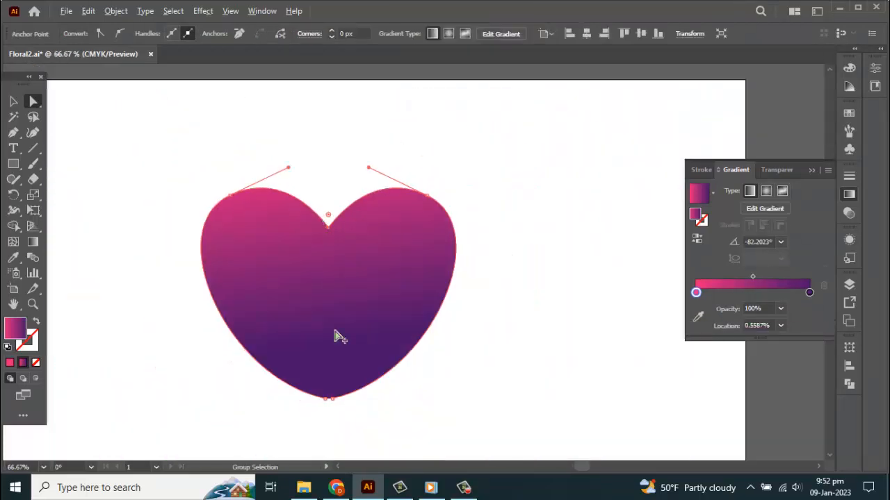
scroll(334, 431, "up", 3)
left_click_drag(277, 305, 280, 303)
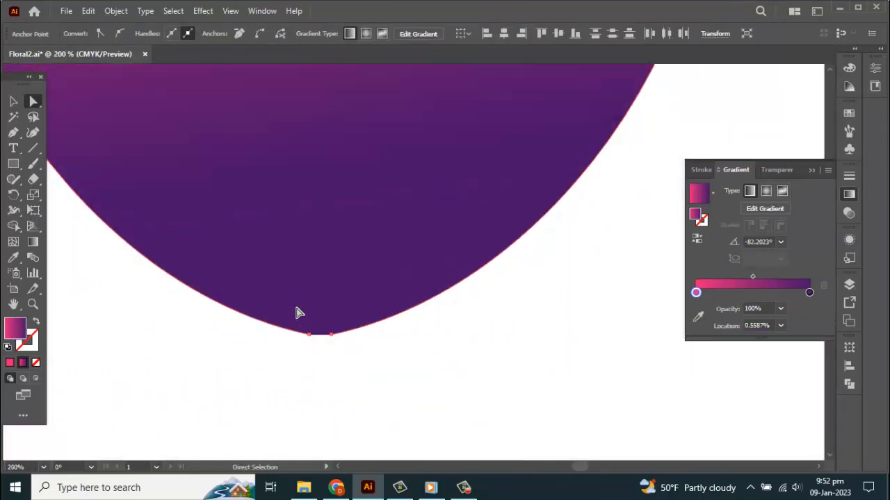
right_click(298, 311)
left_click(333, 147)
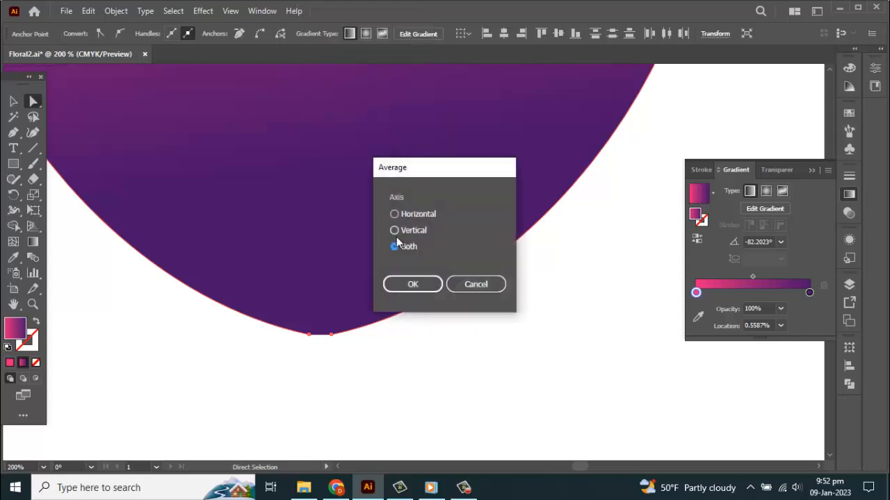
left_click(412, 285)
right_click(343, 282)
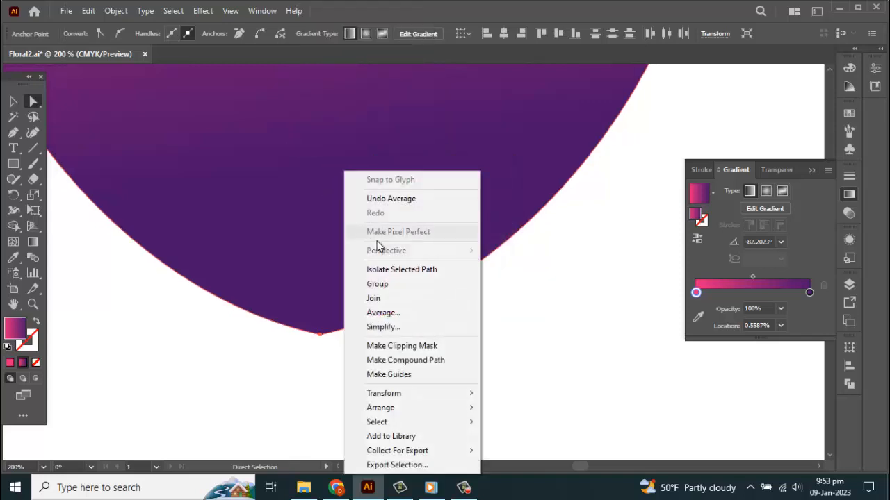
left_click(384, 300)
Stretch the heart slightly taller and shorten both curve handles at its bottom tip to narrow the lower sides
scroll(350, 296, "down", 4)
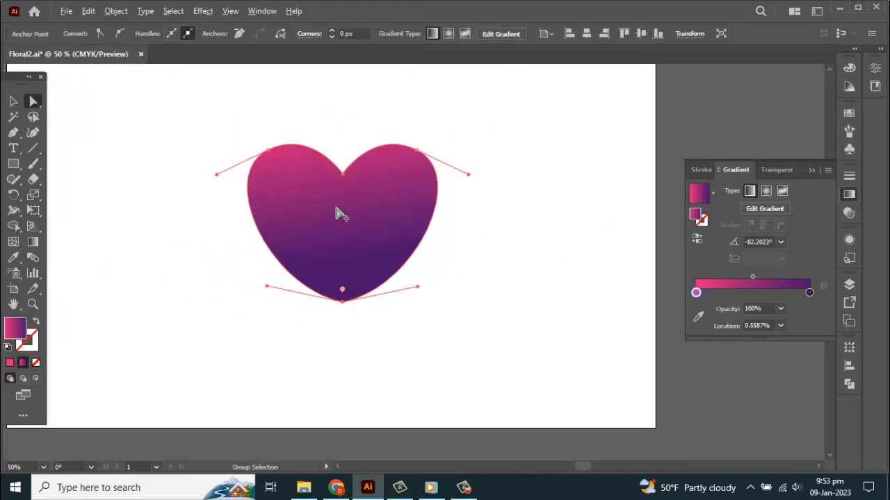
scroll(340, 214, "up", 1)
key("v")
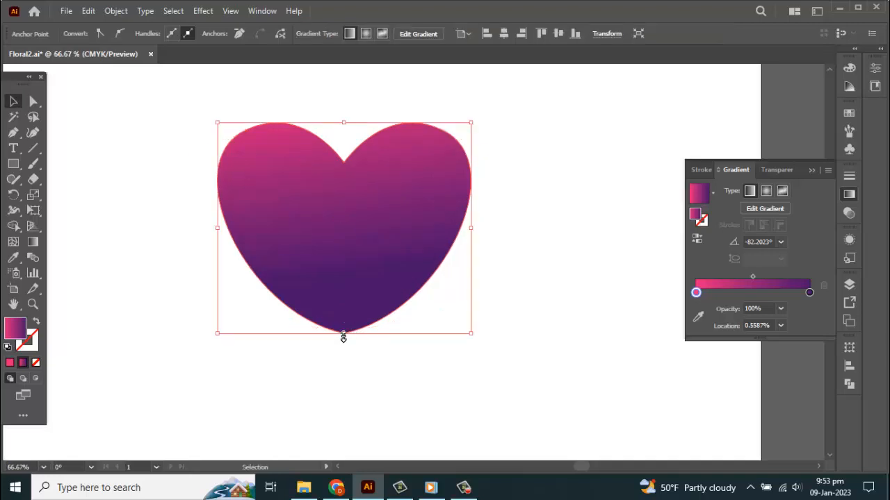
left_click_drag(343, 338, 347, 367)
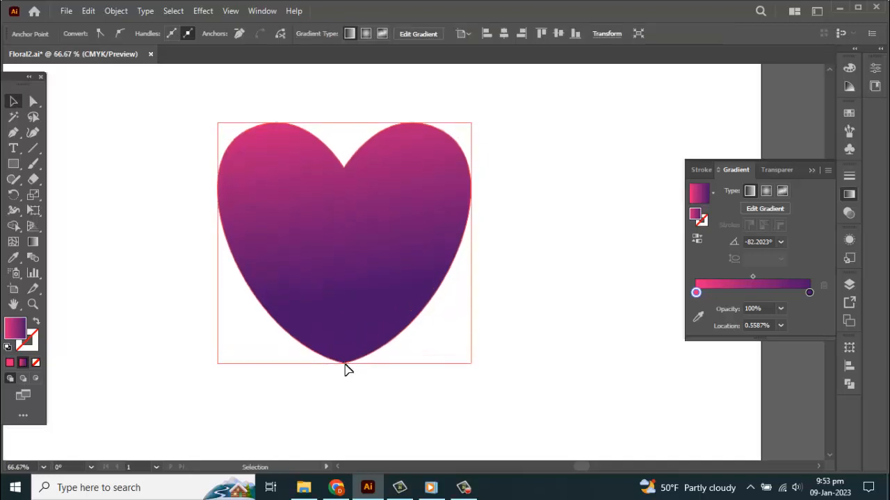
key("a")
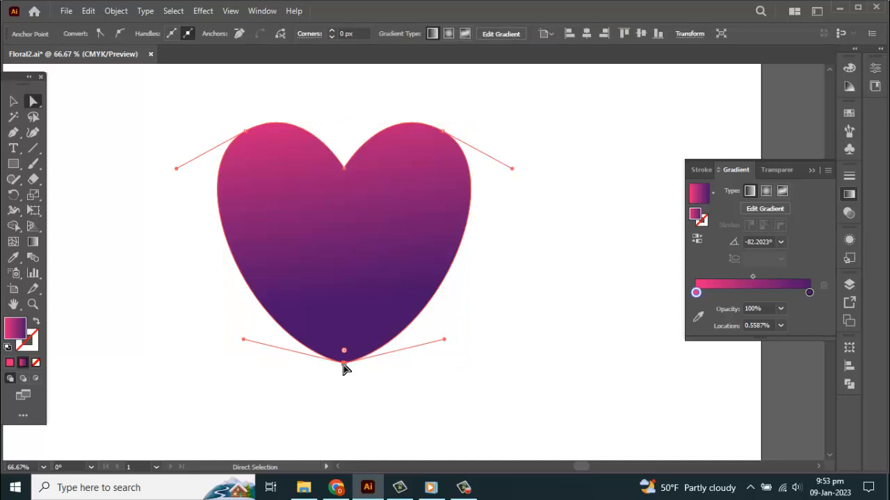
left_click_drag(244, 341, 263, 346)
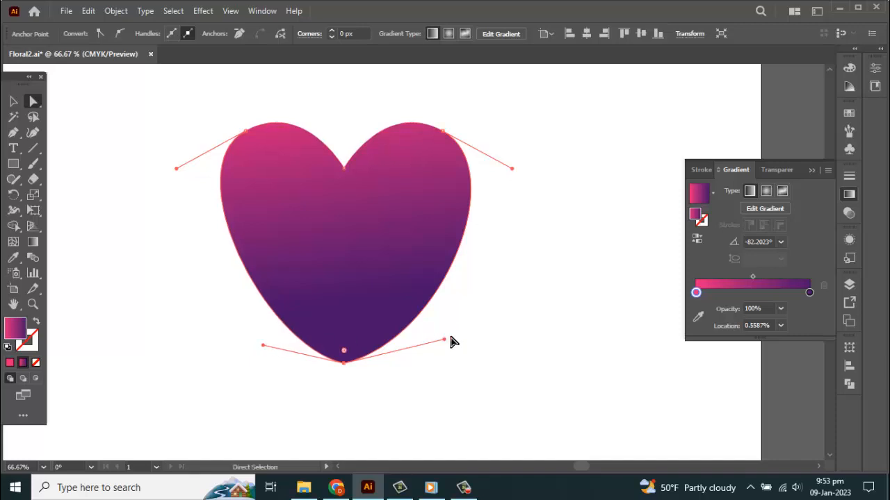
left_click_drag(444, 339, 433, 340)
Scale the whole heart down proportionally to less than half its size, keeping it near the middle of the artboard
scroll(351, 324, "down", 2)
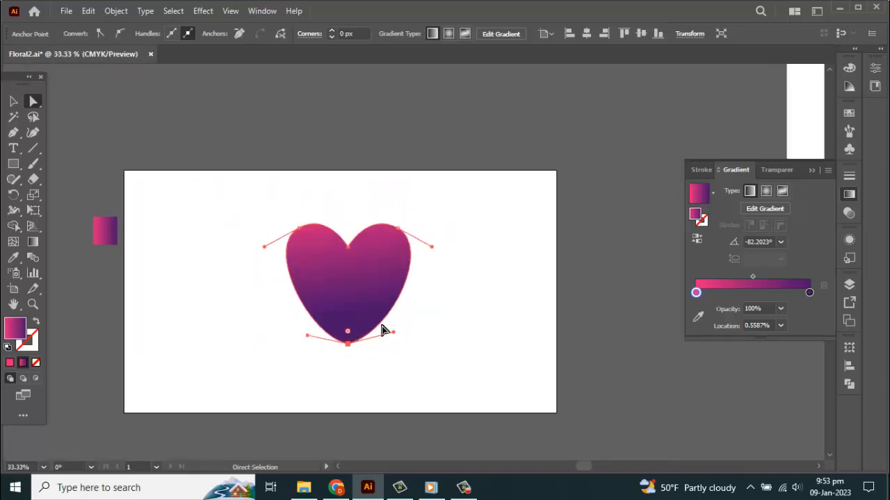
key("v")
key("ctrl+shift+a")
left_click(354, 292)
scroll(355, 267, "up", 1)
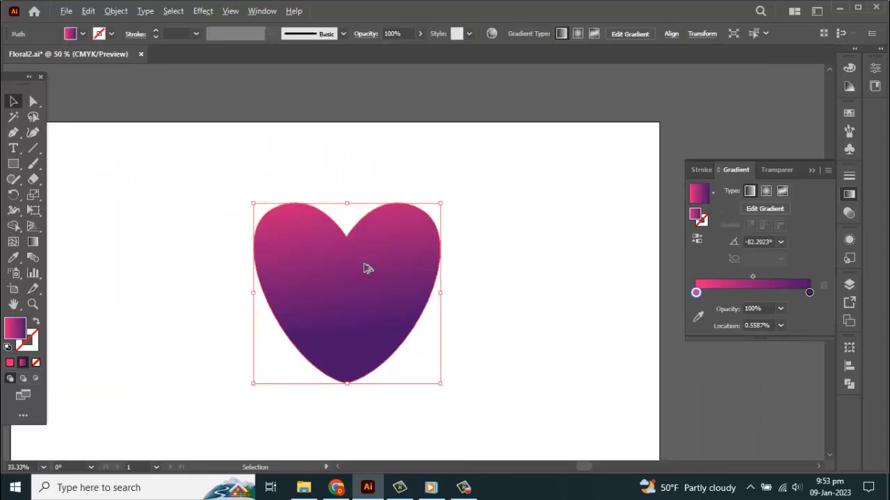
left_click_drag(441, 205, 413, 256)
scroll(393, 285, "down", 3)
scroll(334, 351, "up", 2)
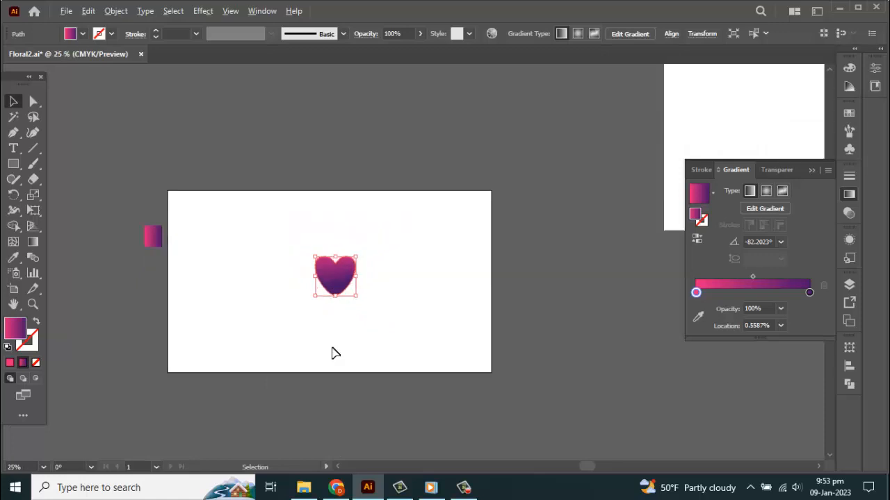
left_click_drag(348, 255, 333, 223)
Move the heart's top notch anchor slightly down to deepen the notch, and deselect the shape
scroll(332, 224, "up", 4)
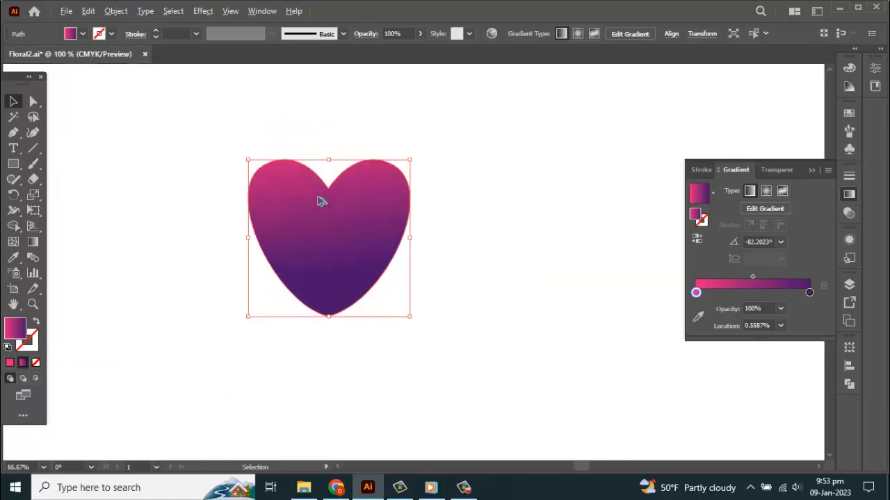
scroll(324, 199, "up", 1)
key("a")
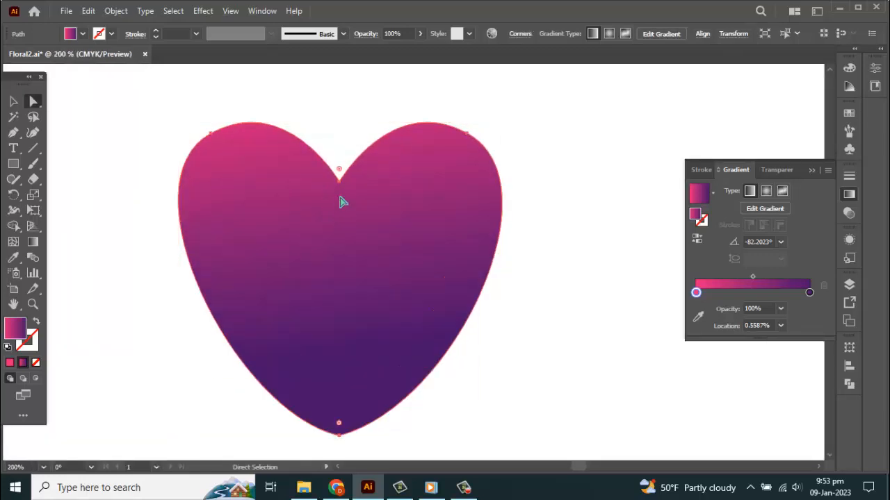
left_click_drag(341, 186, 342, 196)
key("v")
left_click(513, 264)
scroll(353, 251, "down", 2)
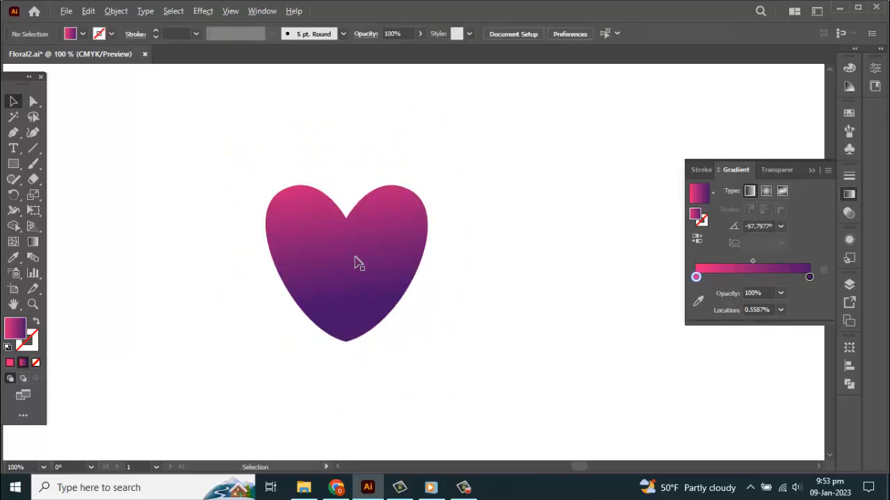
Rotate a copy of the heart 90° clockwise around the original's bottom tip
scroll(365, 252, "up", 1)
left_click(349, 262)
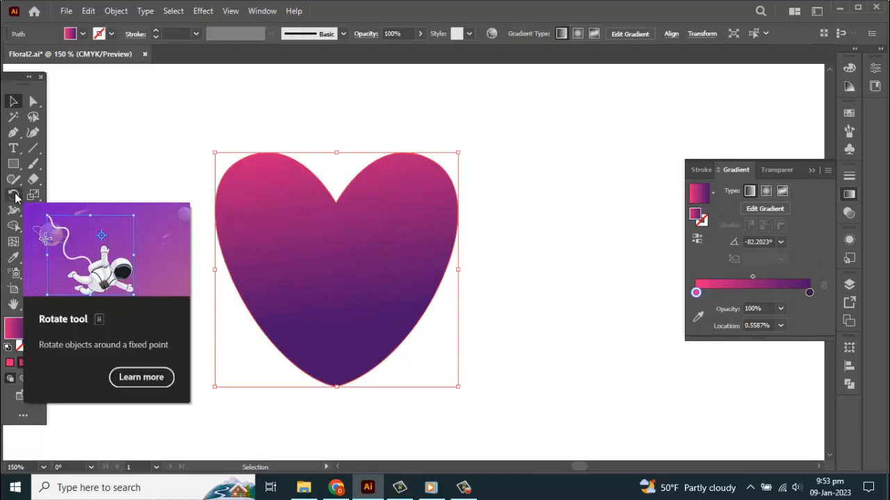
left_click(15, 195)
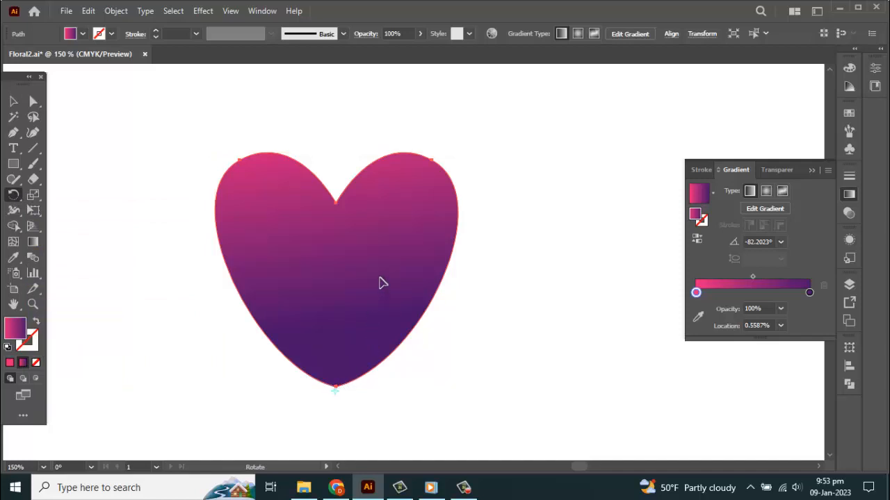
left_click_drag(387, 271, 436, 307)
mouse_move(449, 375)
left_mouse_down()
mouse_move(447, 410)
mouse_move(431, 379)
left_mouse_up()
key("ctrl")
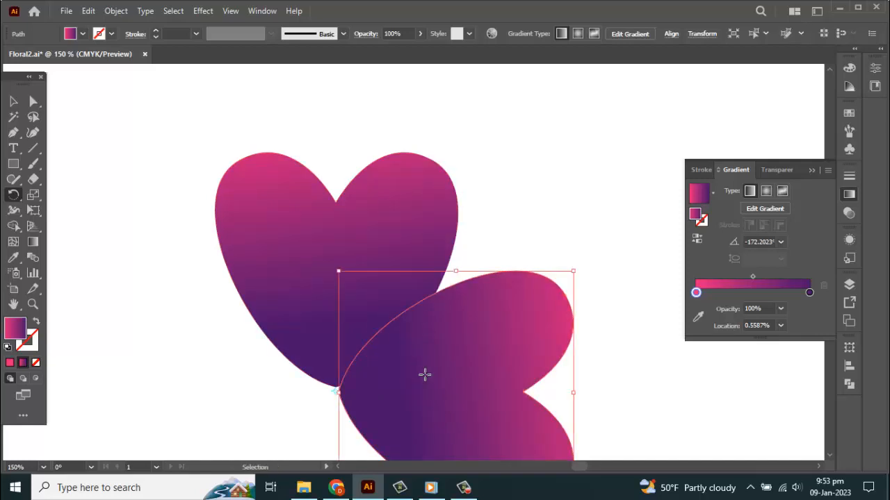
Repeat the 90° rotated heart copy two more times around the same tip to complete a four-petal flower
key("ctrl+d")
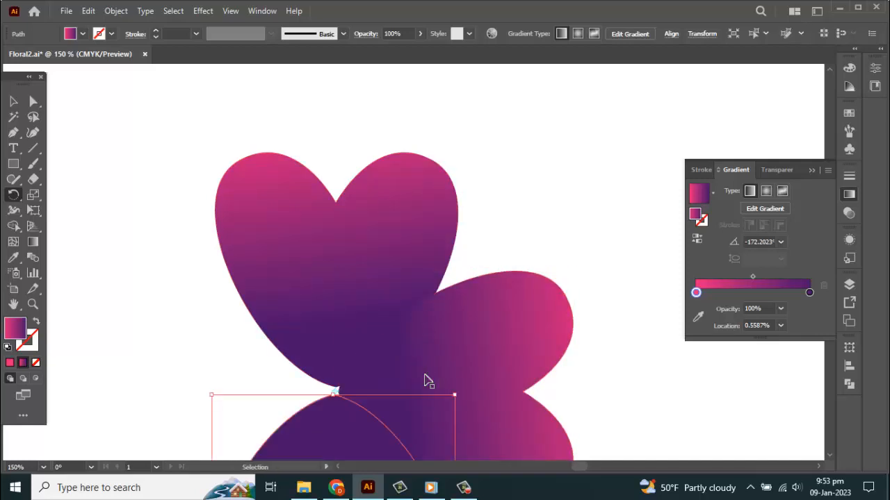
key("ctrl+d")
scroll(335, 313, "down", 3)
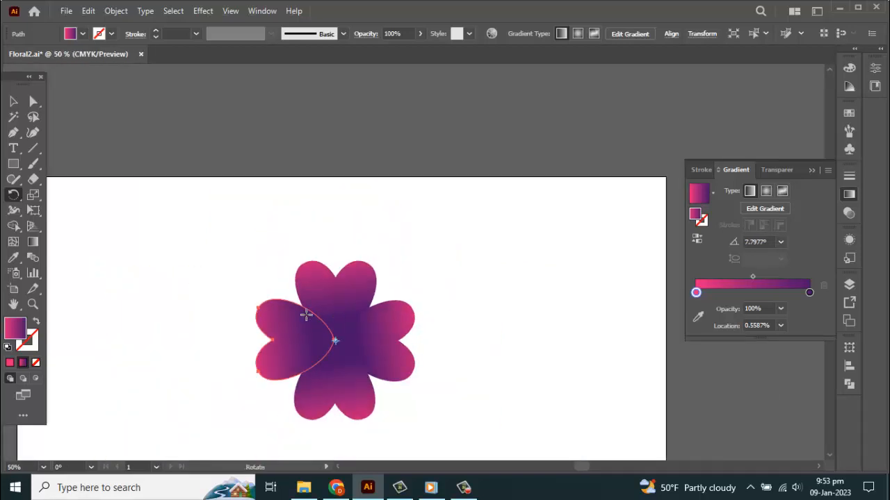
Select all four hearts and paste a copy of them directly in front of the originals
left_click(12, 102)
scroll(178, 263, "up", 3)
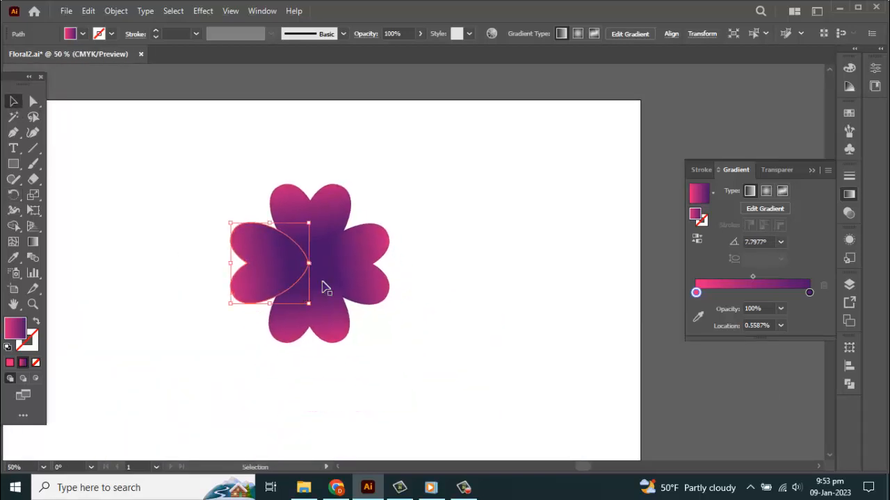
left_click_drag(148, 97, 452, 380)
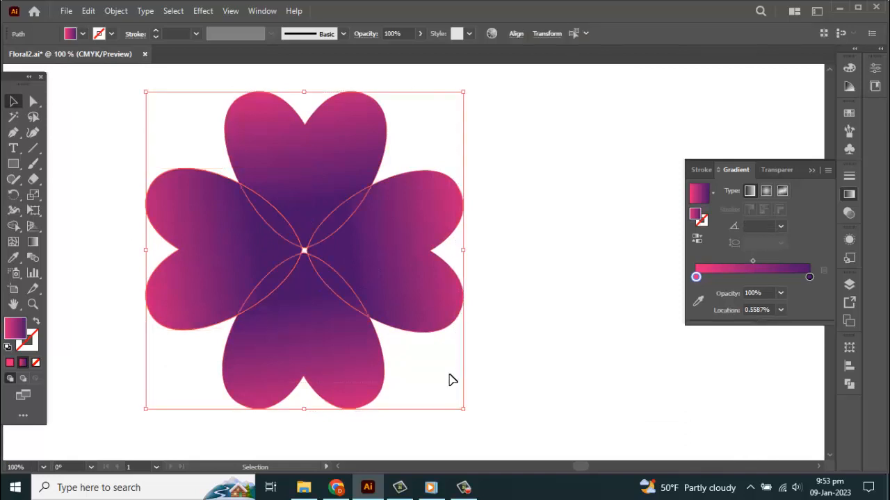
left_click(89, 11)
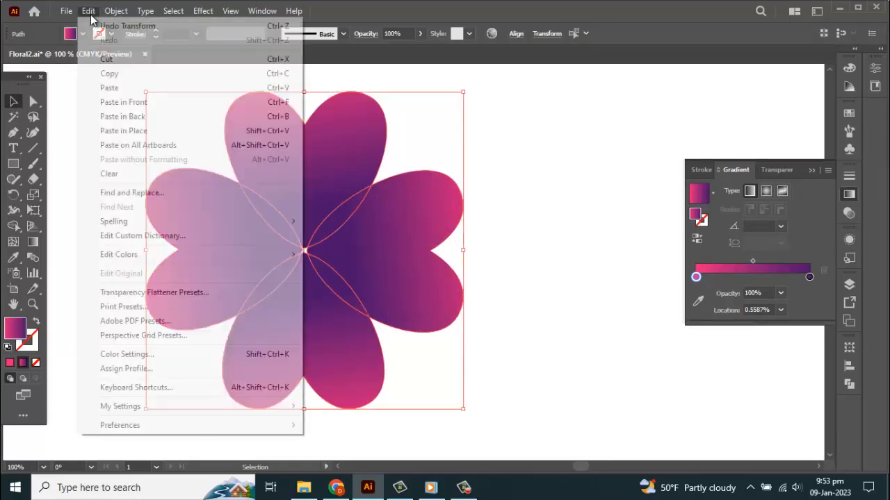
left_click(112, 75)
left_click(89, 11)
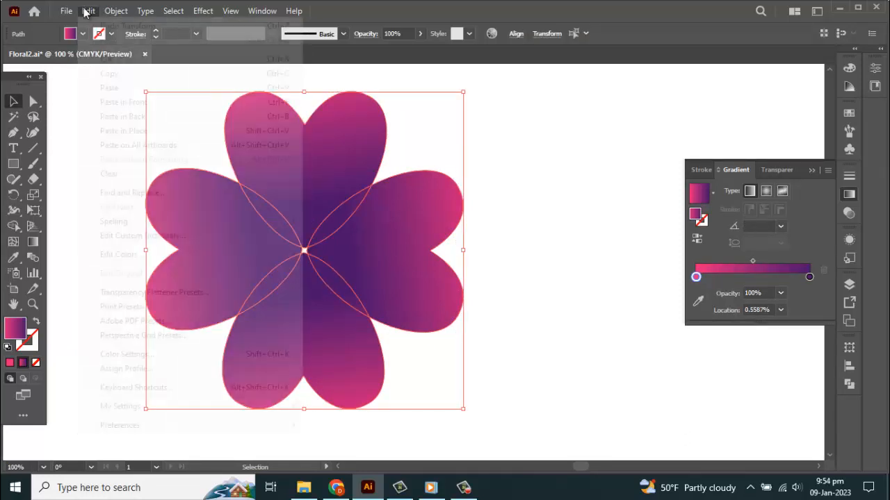
left_click(125, 104)
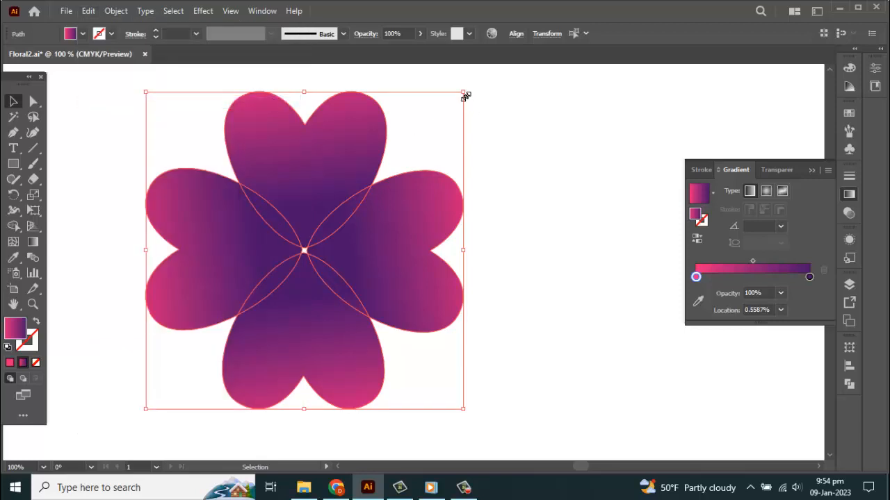
Scale the pasted hearts around their center to about 60% of their size and rotate them 45°
left_click_drag(463, 92, 413, 157)
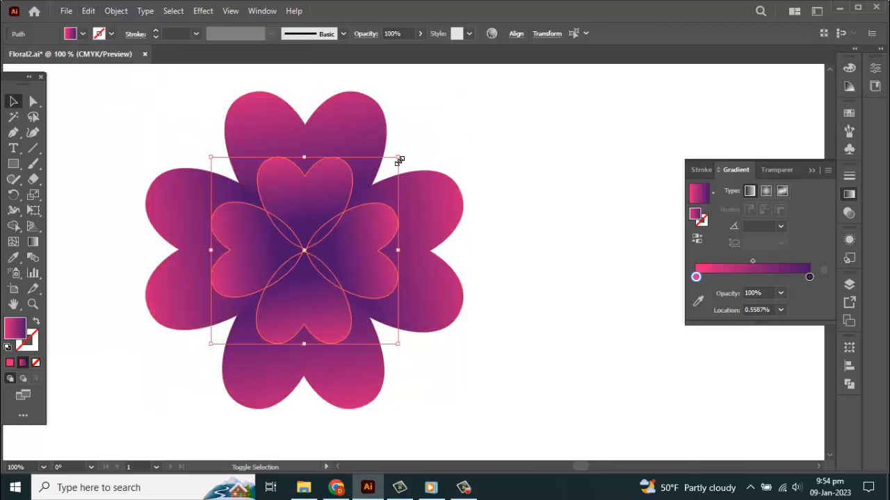
scroll(358, 167, "up", 1)
left_click_drag(423, 151, 453, 291)
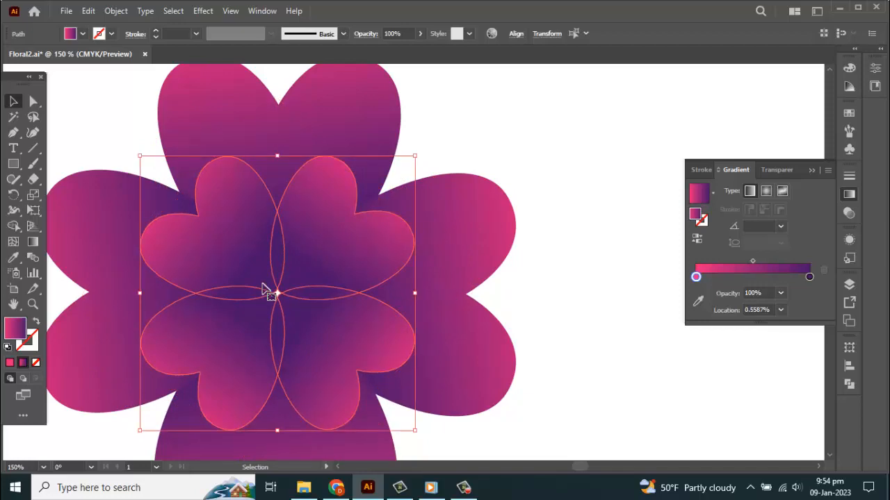
Paste a copy of the inner four hearts in front, scaled to slightly under half size and rotated 45° around the center
left_click(87, 11)
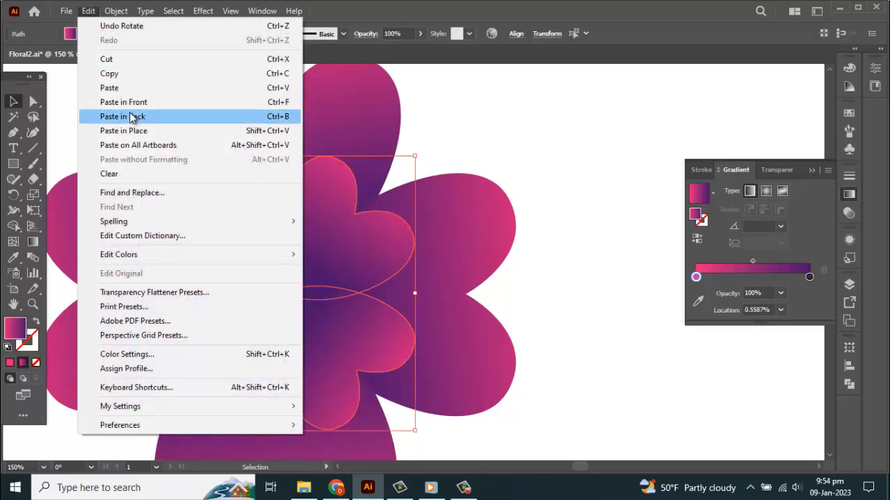
left_click(115, 75)
left_click(88, 10)
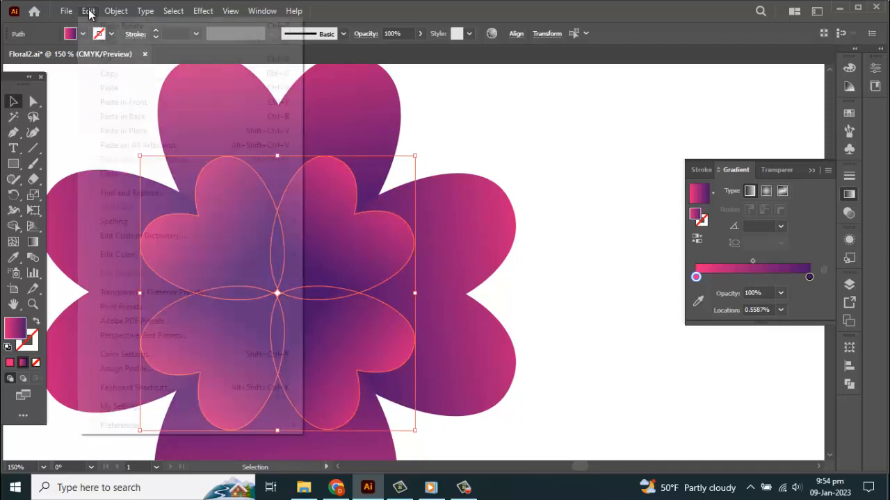
left_click(123, 102)
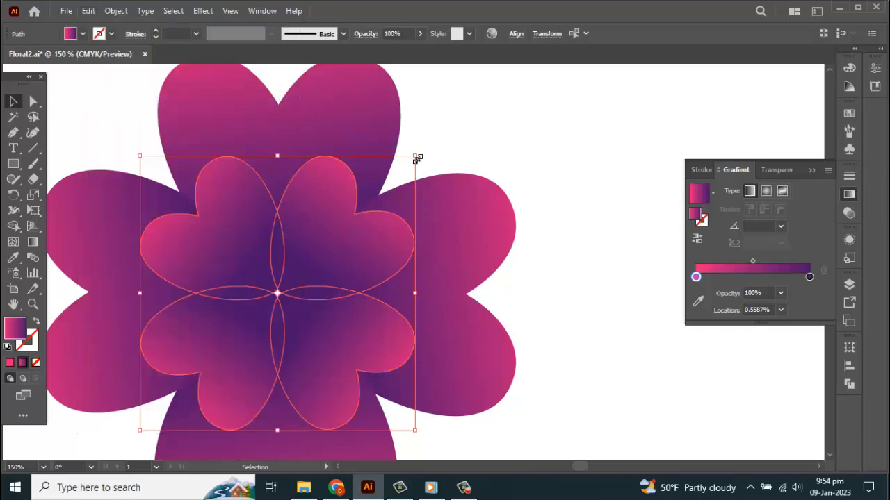
left_click_drag(416, 157, 377, 301)
scroll(300, 275, "up", 1)
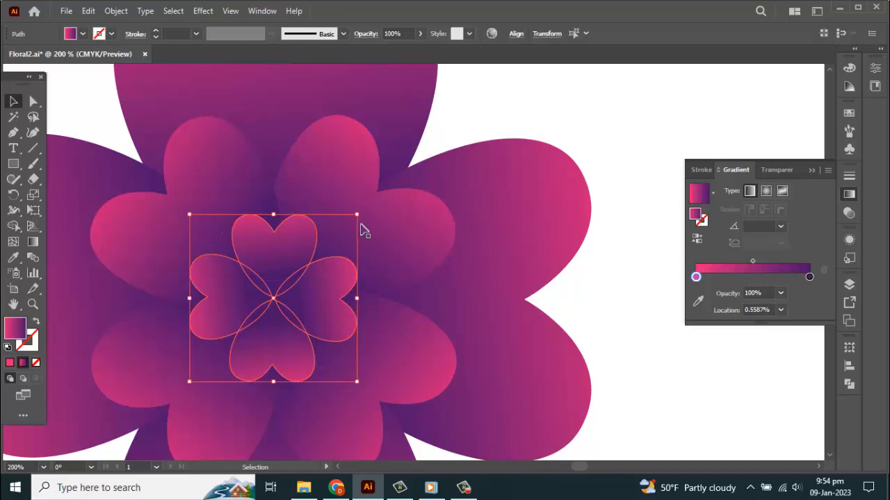
Paste a copy of the innermost upright ring of four hearts directly in front of it
left_click(87, 11)
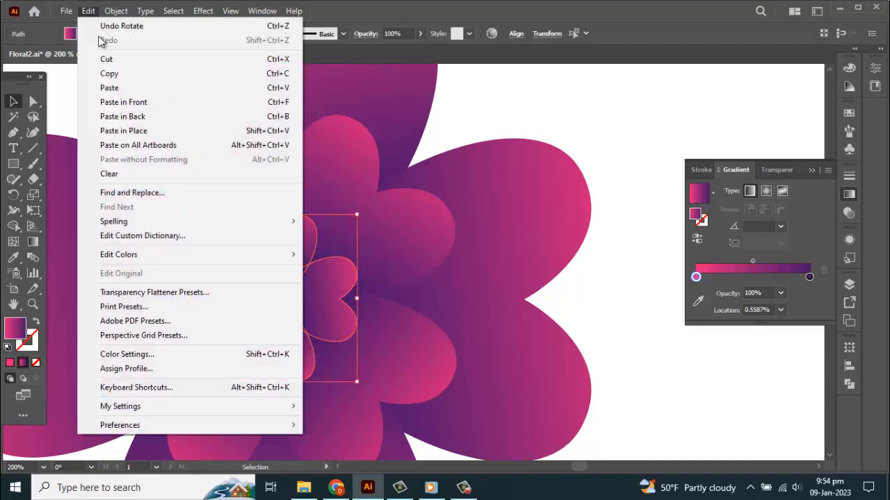
left_click(118, 73)
left_click(88, 10)
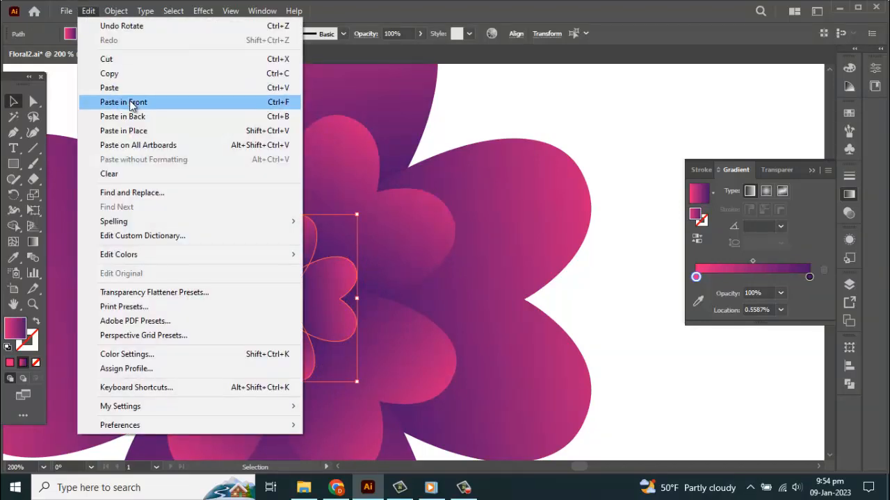
left_click(131, 101)
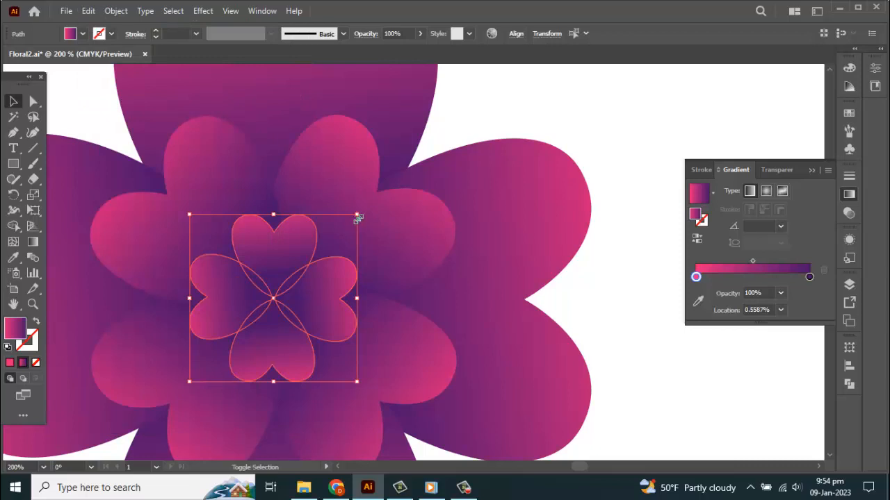
Scale the newest ring of hearts around its center to about a quarter of its size and rotate it 45°
left_click_drag(358, 219, 320, 277)
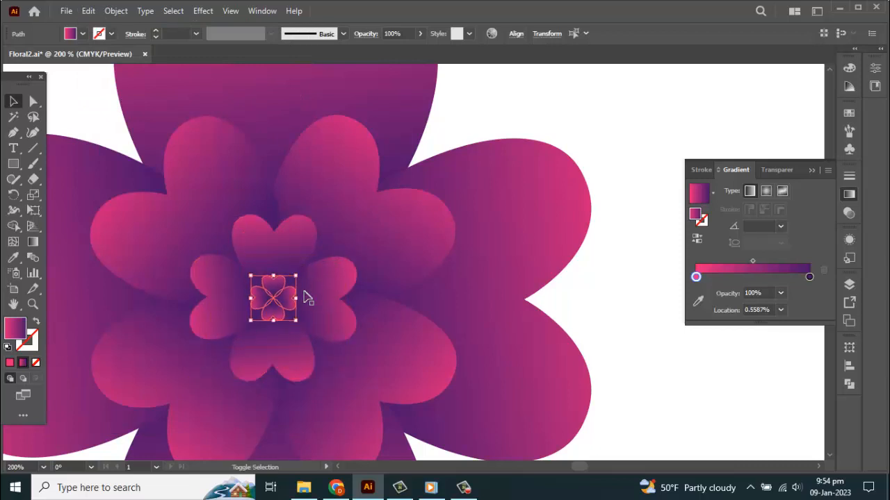
scroll(255, 315, "up", 3)
left_click_drag(379, 198, 394, 273)
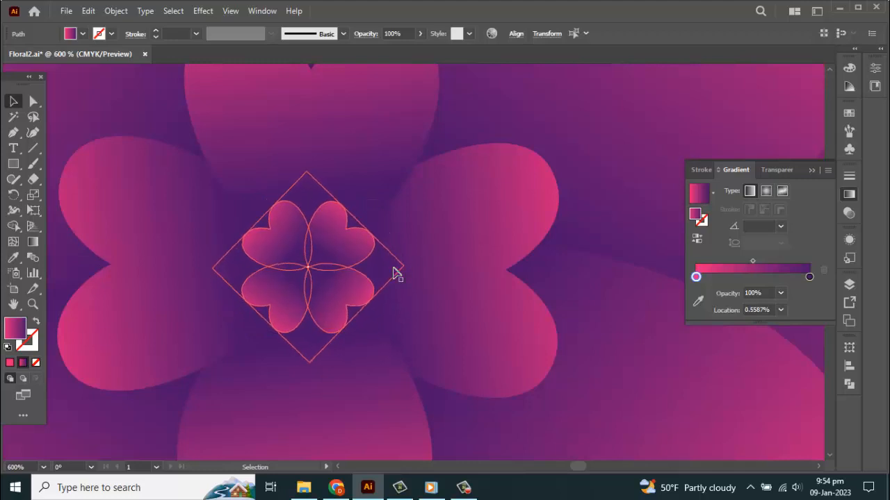
scroll(312, 254, "down", 7)
left_click(455, 266)
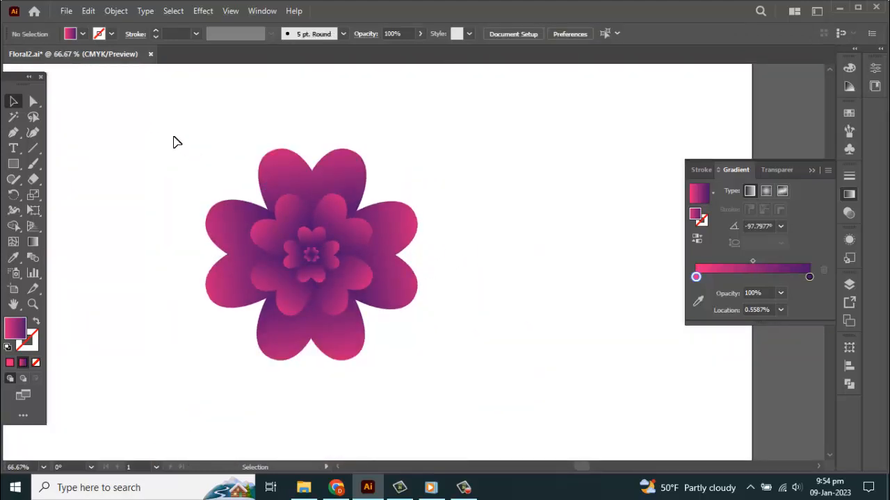
Select all rings of hearts in the flower and group them
left_click_drag(175, 141, 434, 379)
right_click(320, 279)
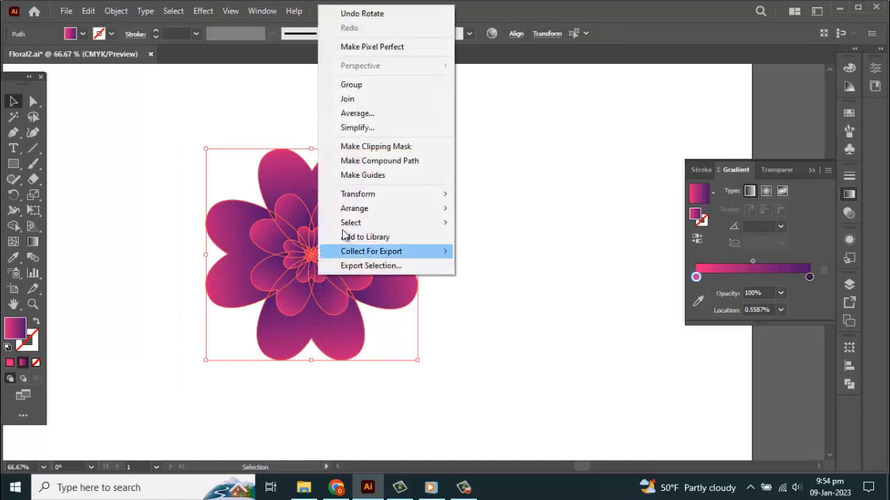
left_click(351, 85)
Enlarge the grouped flower proportionally to nearly twice its size and center it horizontally and vertically on the artboard
scroll(301, 223, "down", 2)
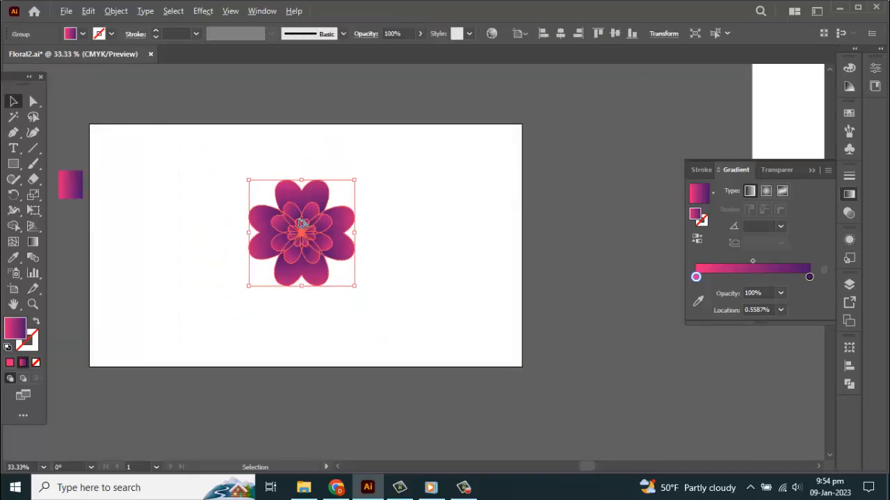
left_click_drag(354, 288, 402, 316)
left_click(560, 33)
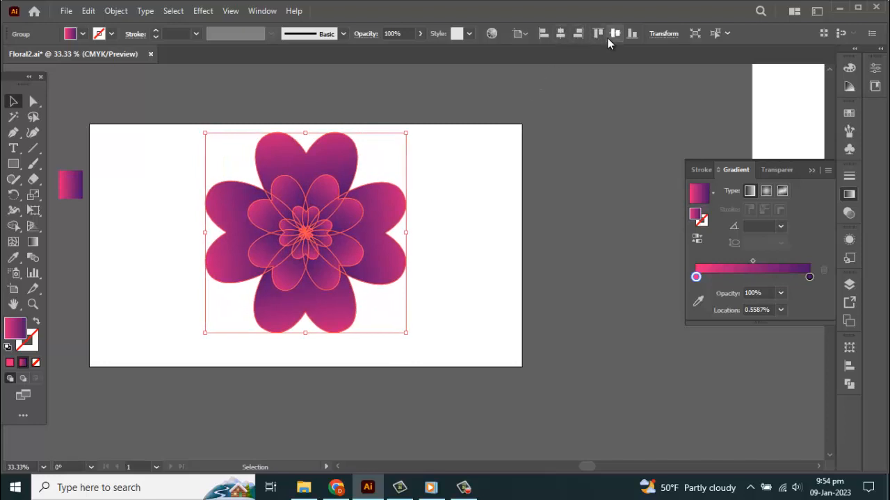
left_click(615, 34)
left_click(469, 201)
scroll(308, 248, "up", 1)
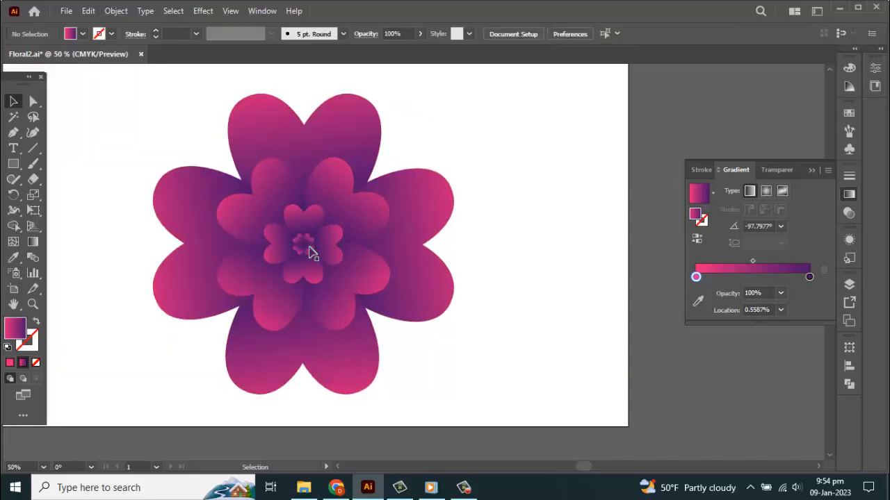